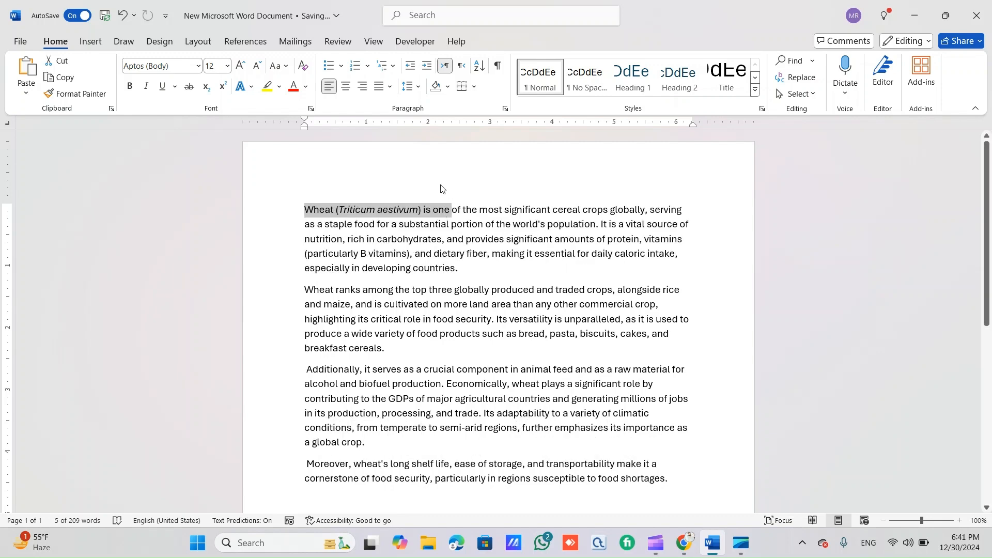
- Enlarge the selected opening words of the first paragraph by three font sizes and shrink them back to 12 pt
left_click(240, 66)
left_click(241, 67)
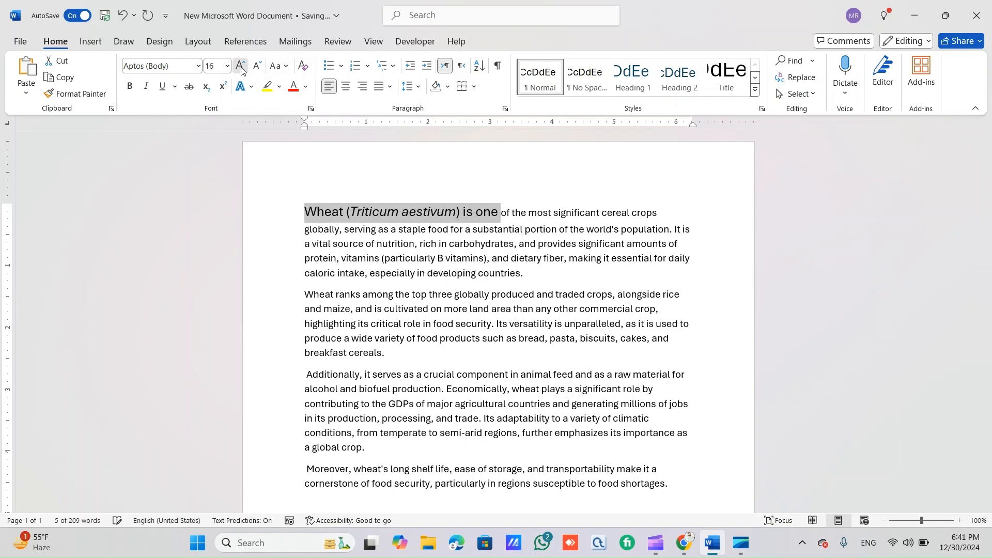
left_click(241, 67)
left_click(259, 67)
left_click(259, 67)
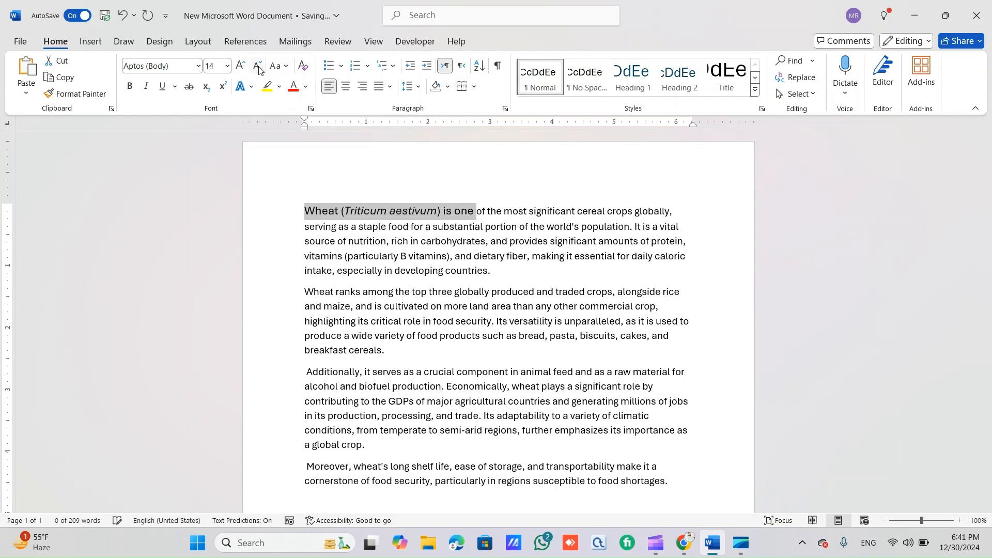
left_click(259, 67)
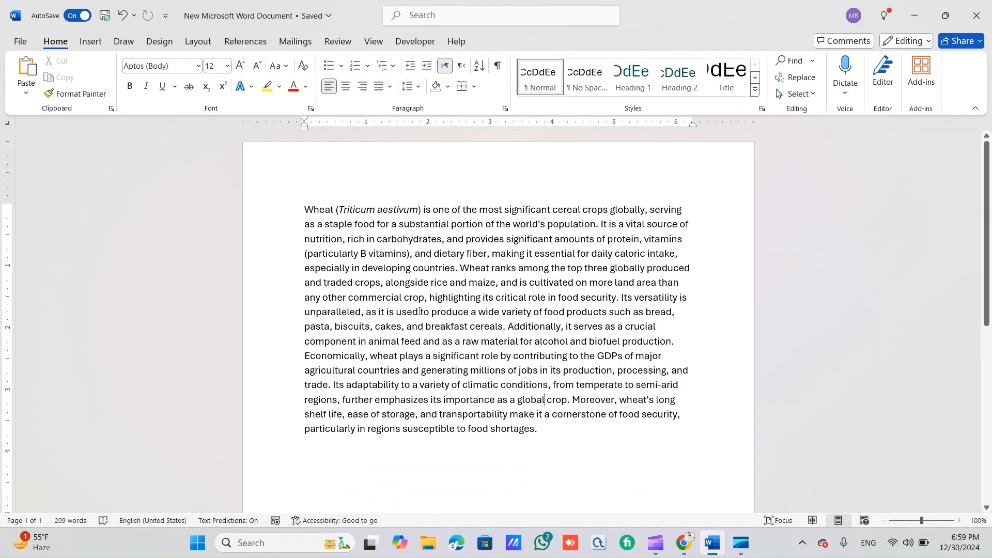
- Select a vertical block of text through the middle of the paragraph, enlarge it to 16 pt and colour it red
left_click_drag(322, 209, 543, 305)
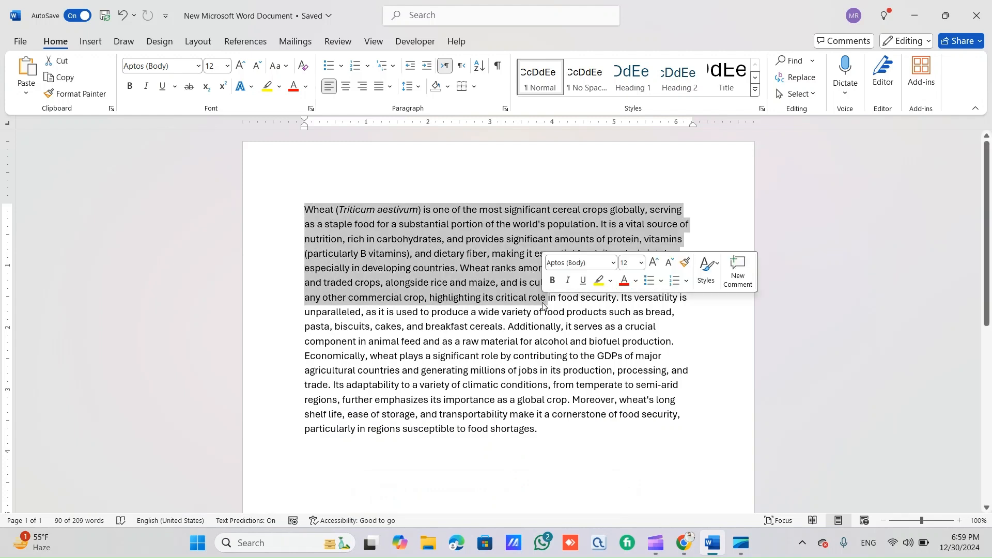
left_click(531, 316)
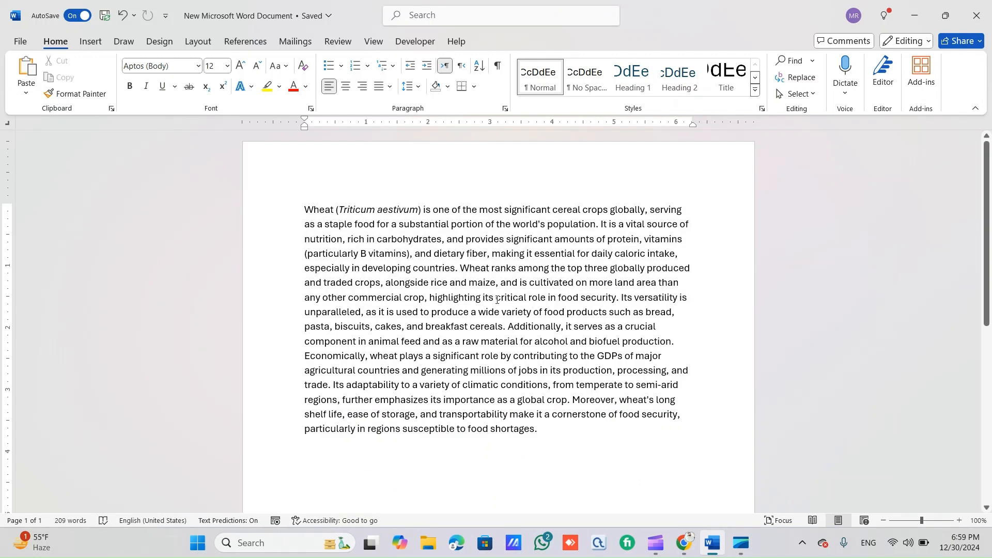
key("alt")
left_click_drag(428, 230, 540, 381)
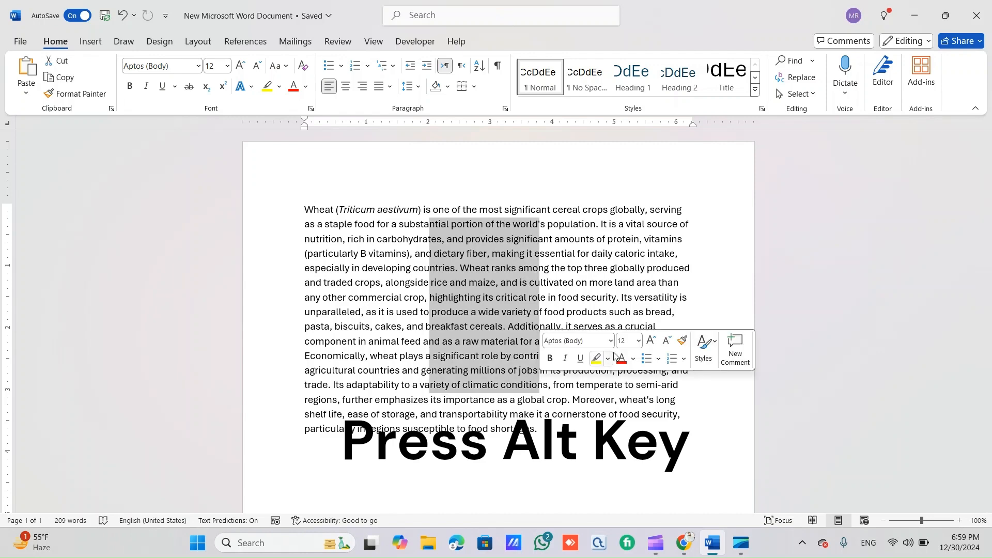
left_click(651, 342)
left_click(651, 343)
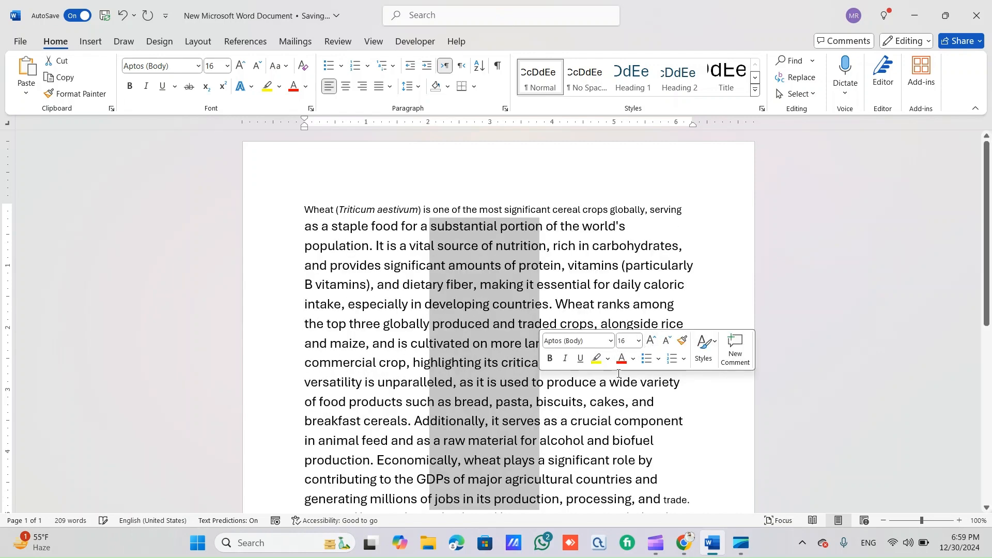
left_click(622, 360)
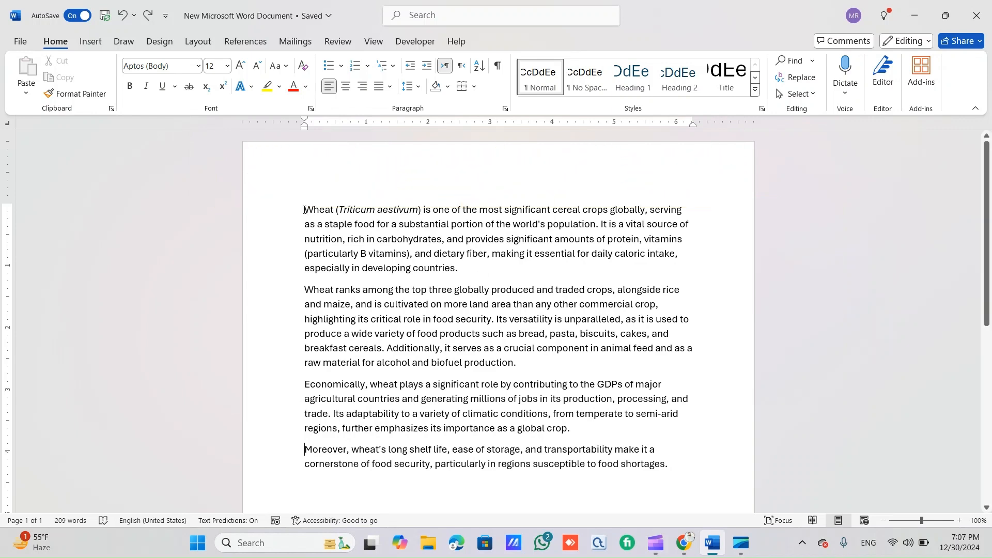
- Show the collected clipboard items and copy the first three paragraphs to the clipboard one by one
left_click(112, 109)
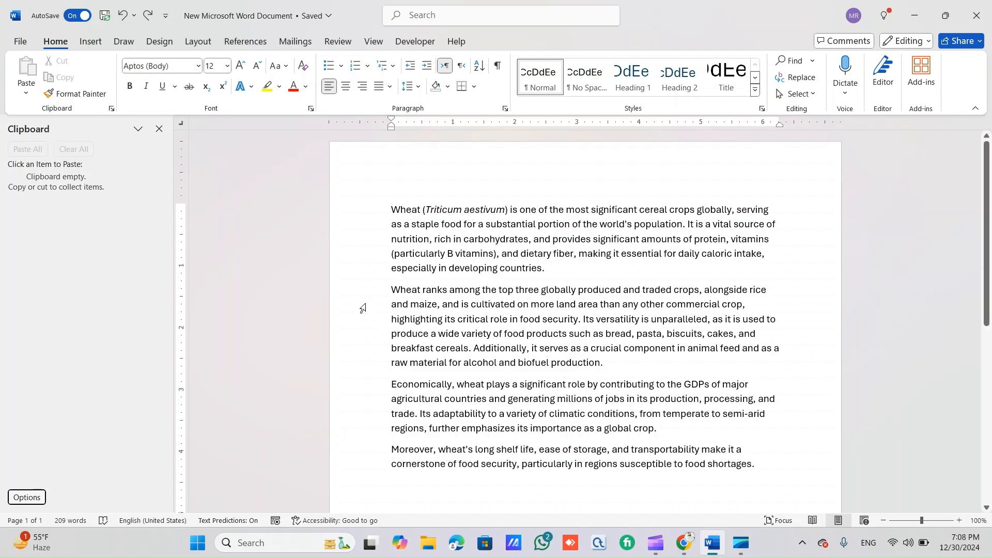
left_click_drag(391, 209, 565, 275)
key("ctrl+c")
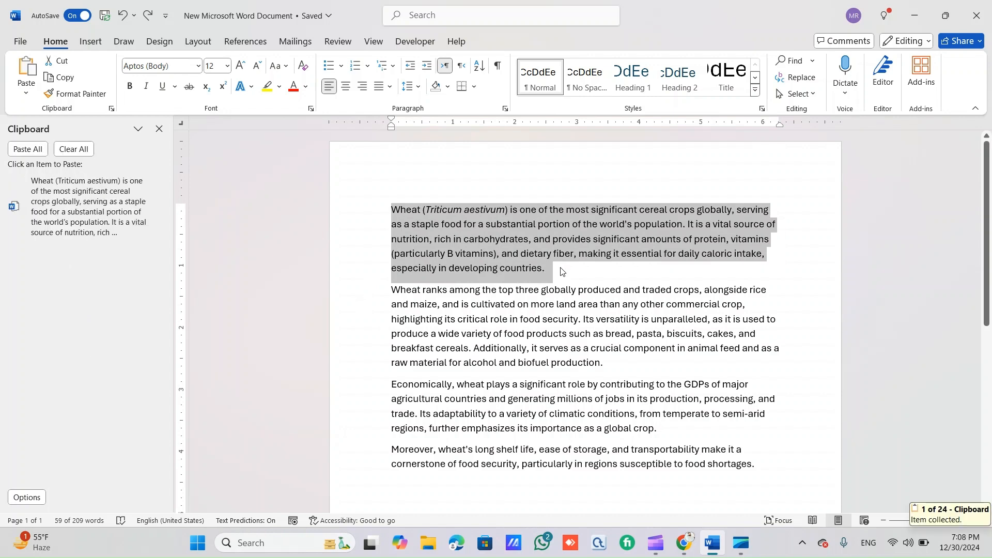
left_click(588, 320)
left_click_drag(391, 290, 620, 365)
key("ctrl+c")
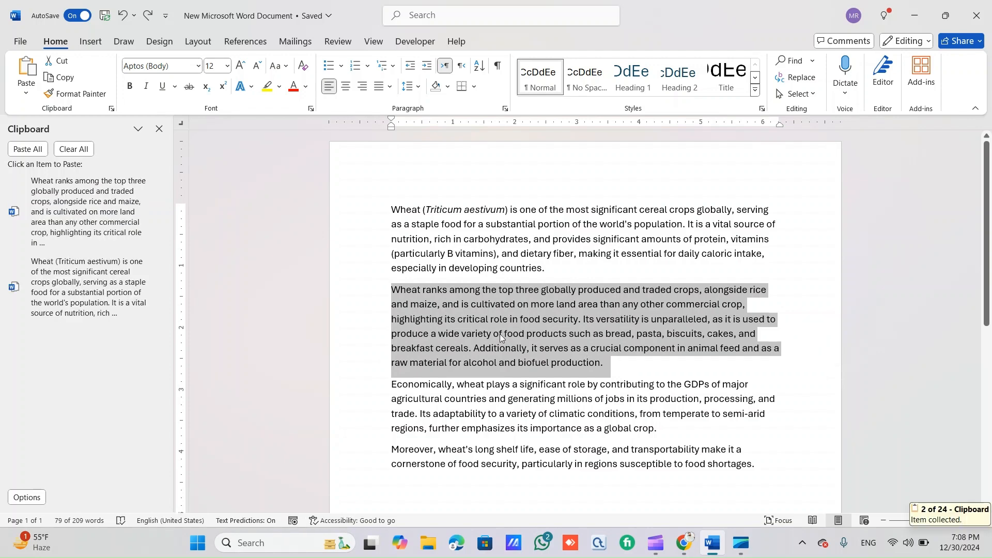
left_click(390, 385)
left_click_drag(391, 385, 675, 429)
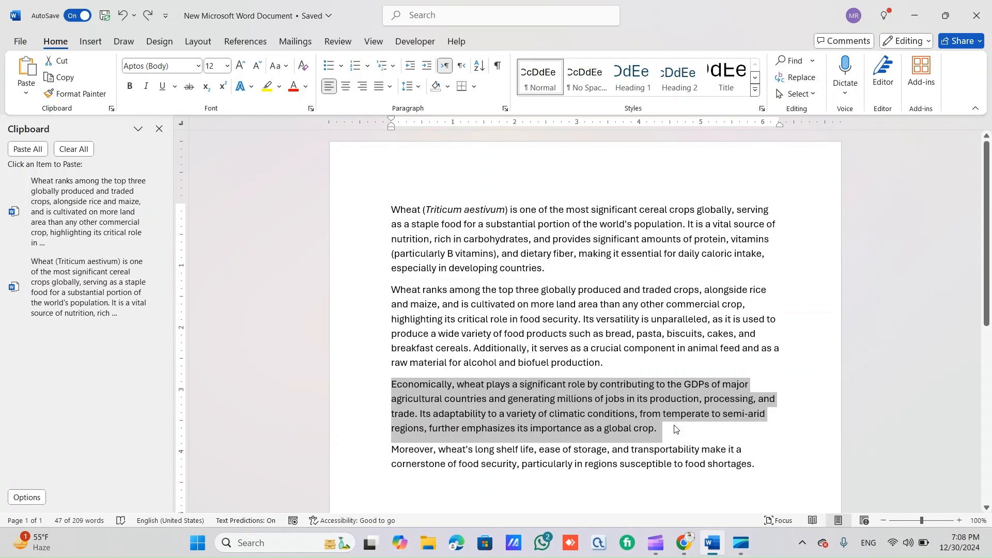
key("ctrl+c")
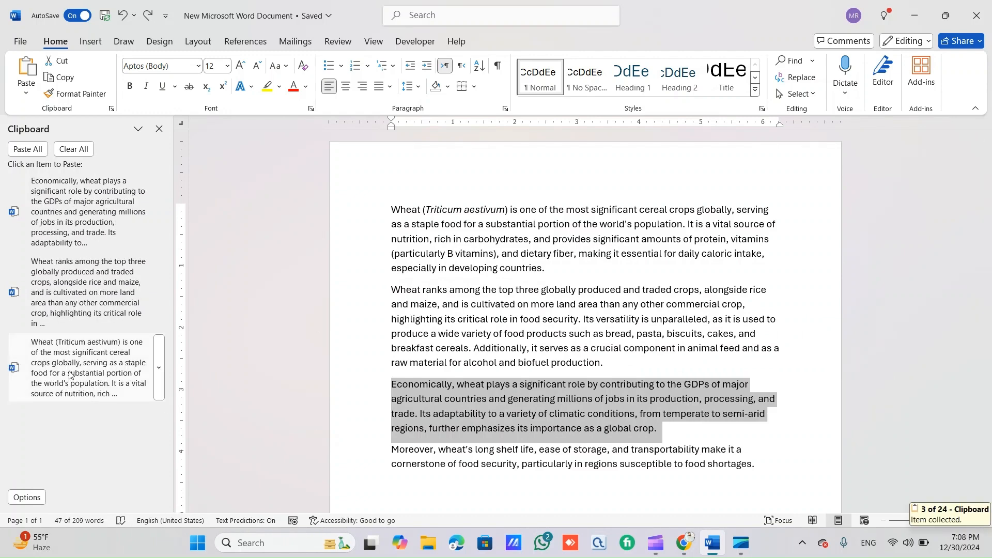
- Paste the copied first, third and second paragraphs, in that order, from the clipboard collection at the end of the document
left_click(777, 464)
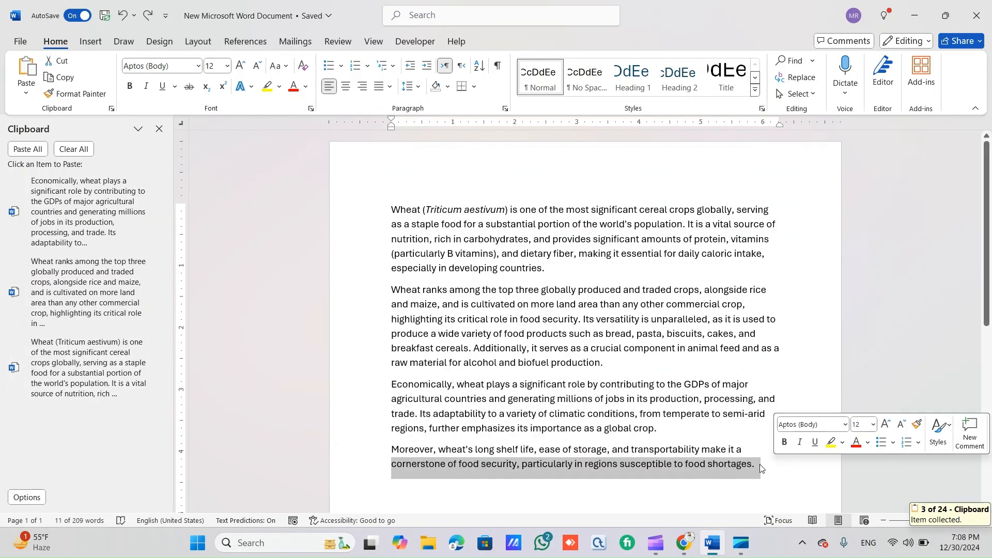
left_click(116, 380)
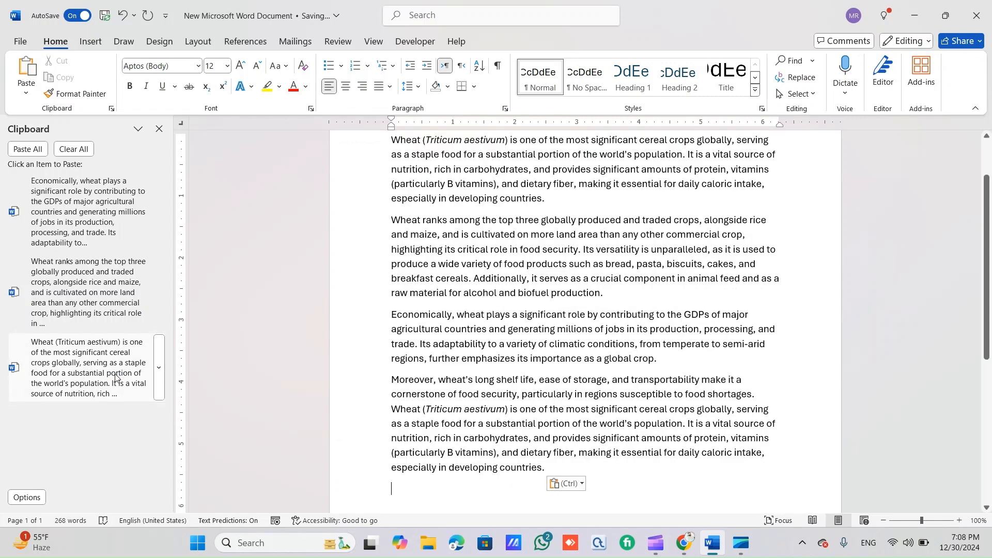
left_click(108, 231)
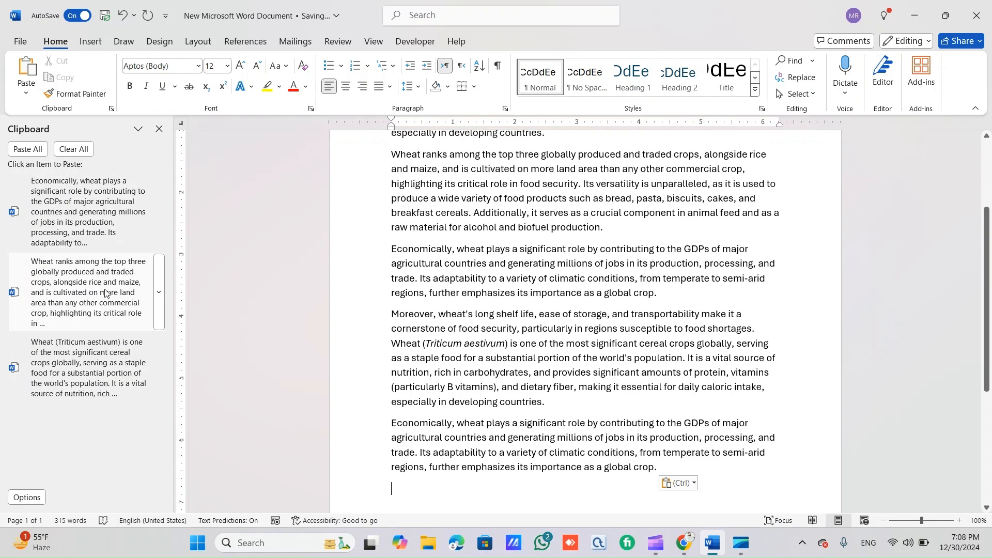
left_click(104, 293)
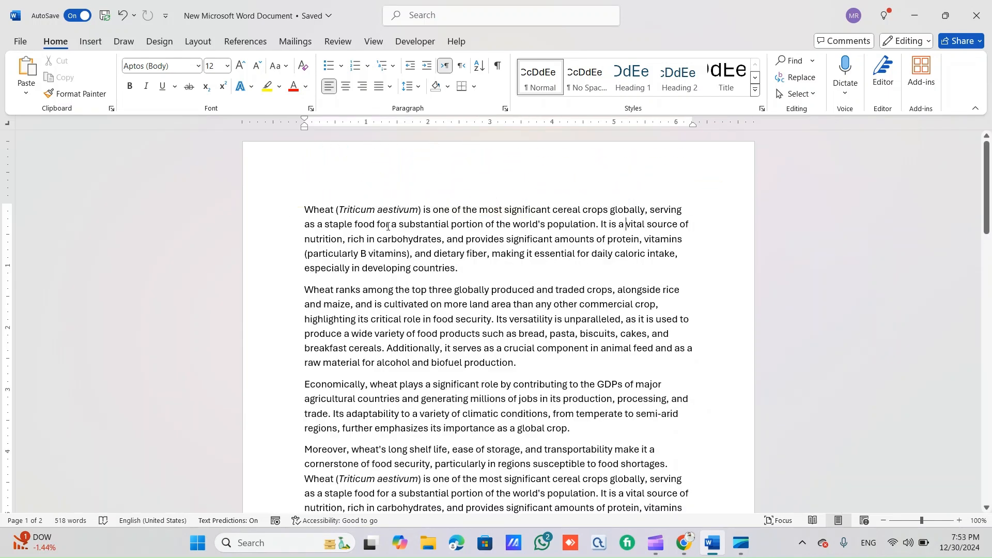
- Add the Shrink One Page command from All Commands to the Quick Access Toolbar for all documents
scroll(388, 226, "down", 10)
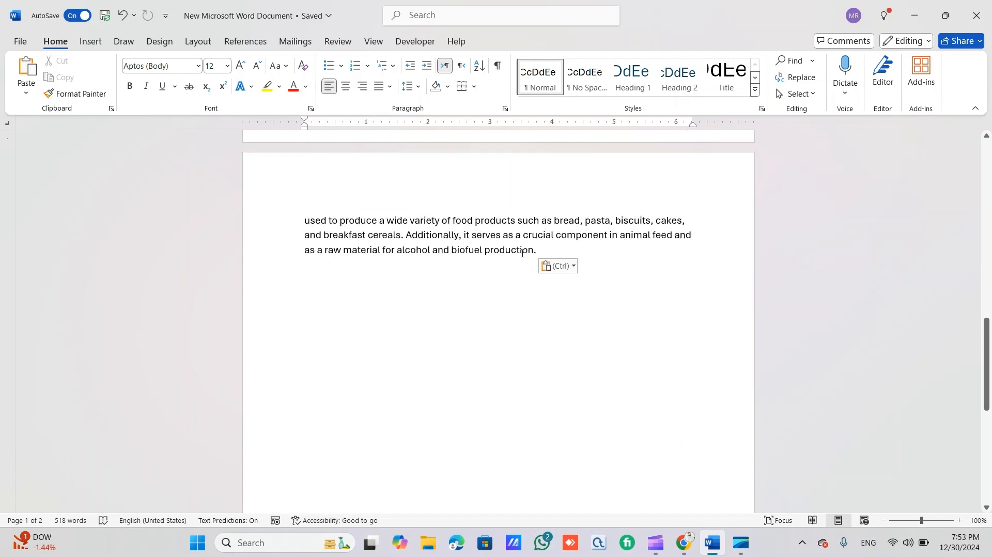
scroll(523, 252, "up", 6)
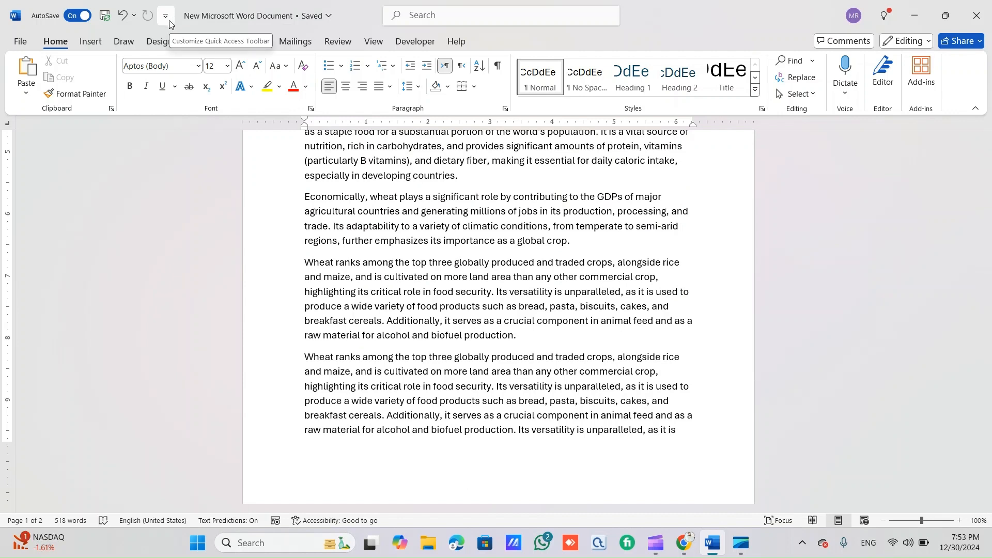
left_click(166, 16)
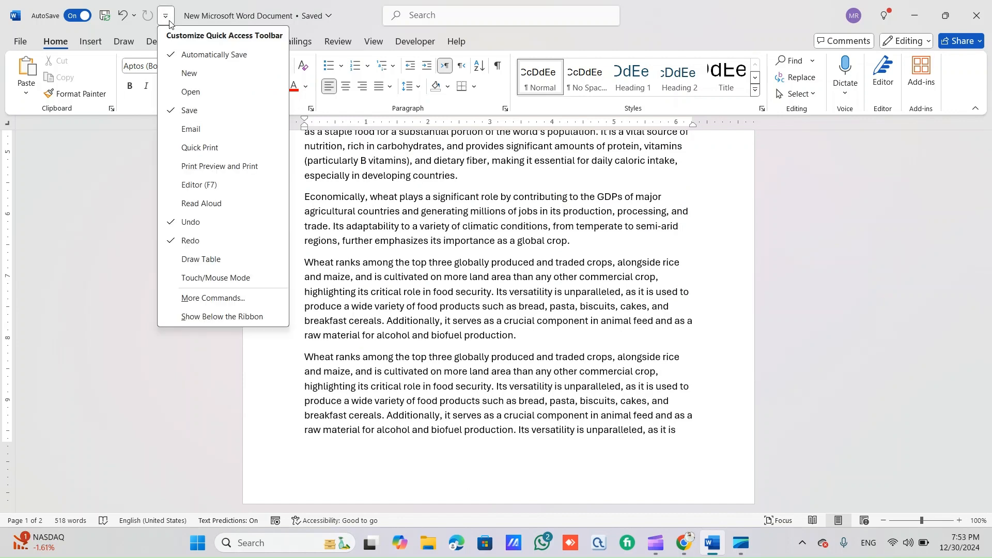
left_click(219, 299)
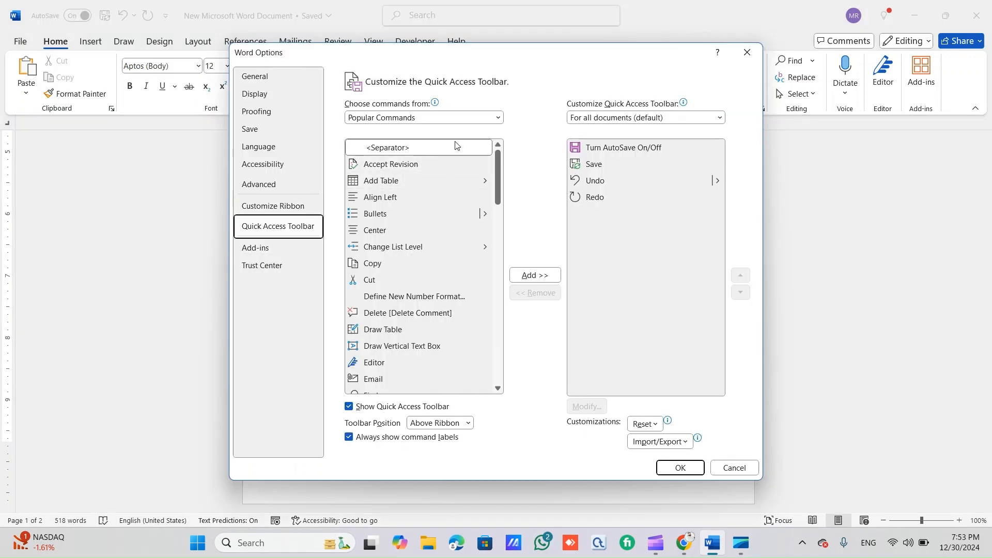
left_click(498, 117)
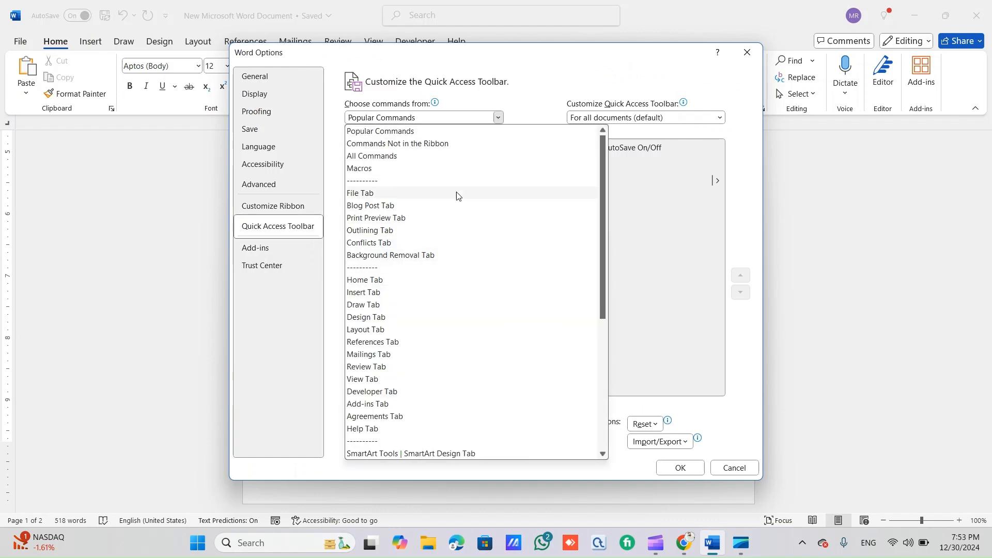
left_click(378, 158)
left_click(499, 117)
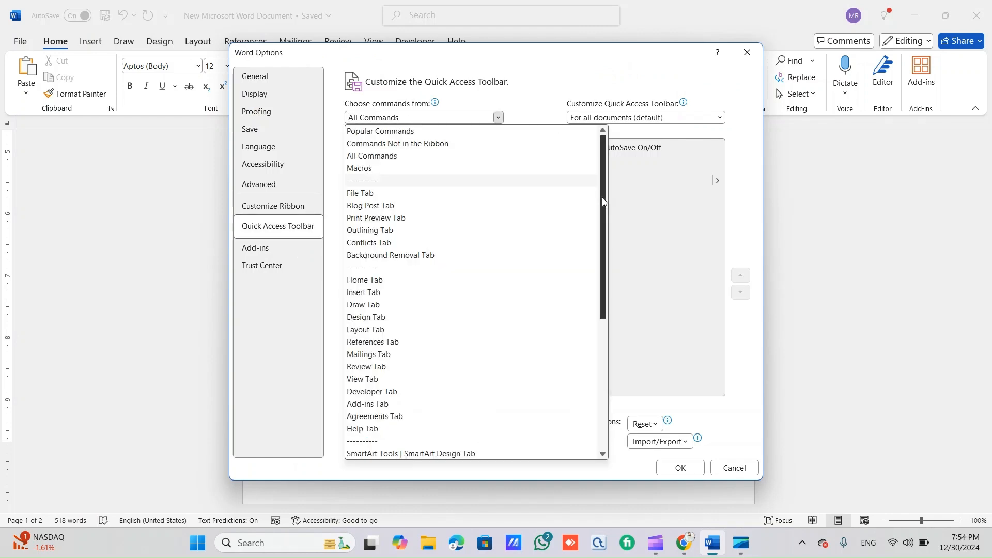
left_click_drag(603, 198, 597, 364)
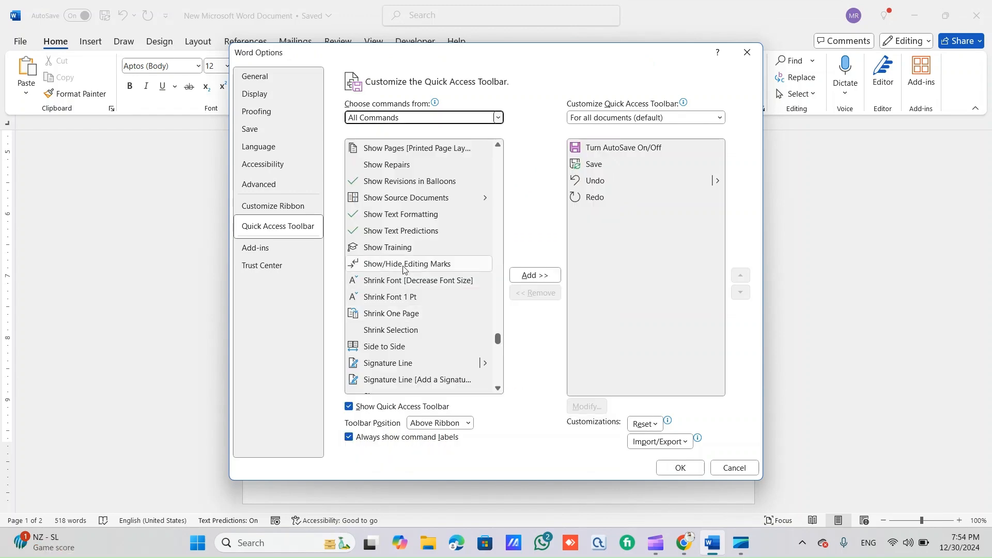
left_click(409, 317)
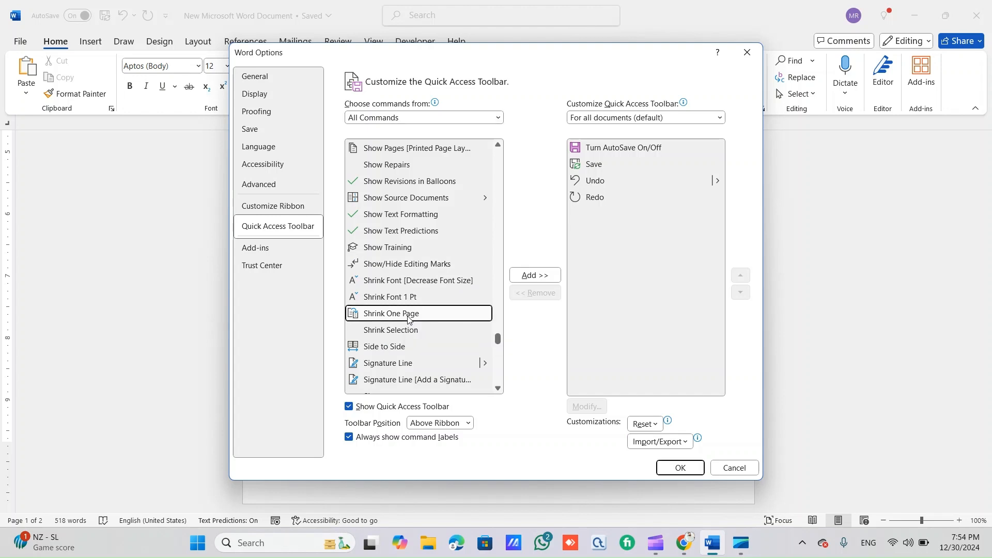
left_click(535, 275)
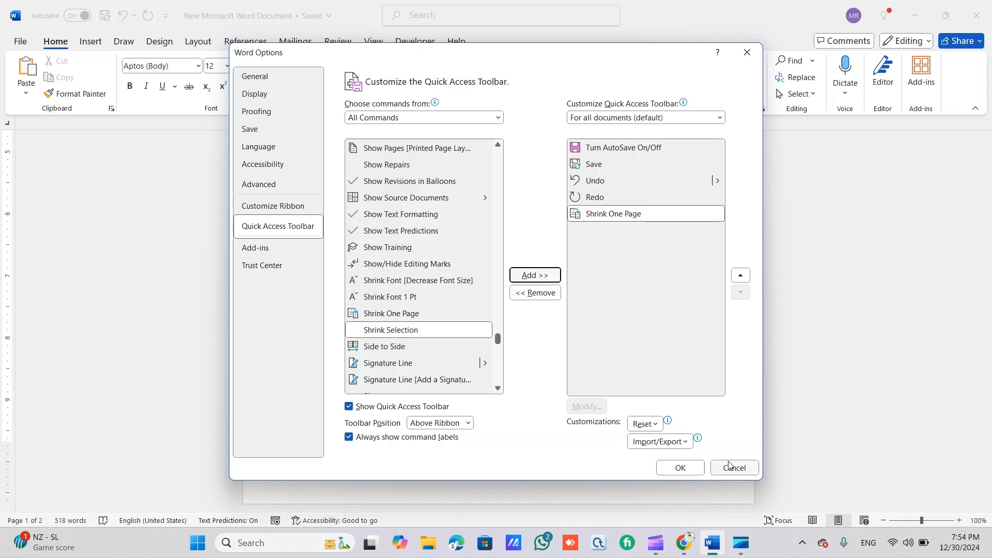
left_click(680, 467)
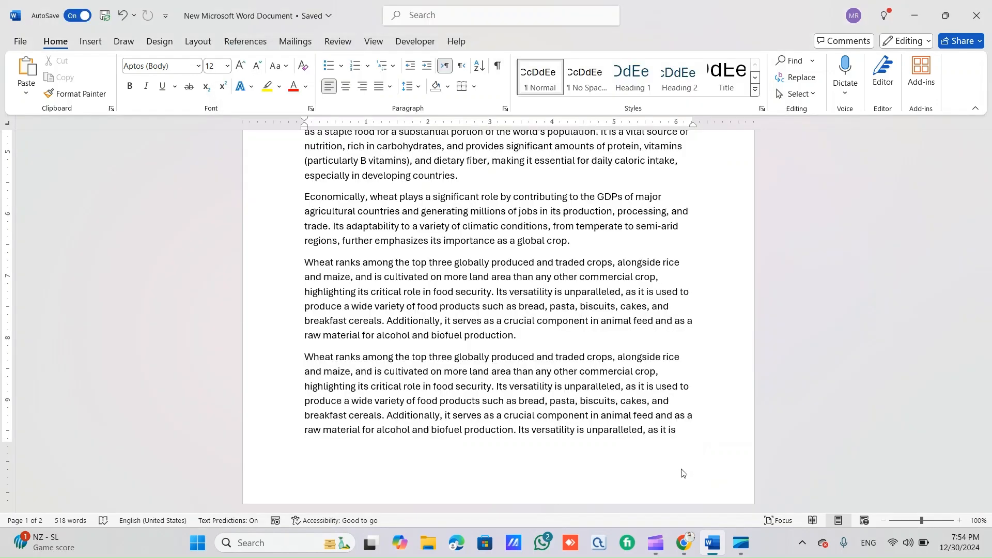
- Select the entire document text and apply Shrink to Fit to reduce the document by one page
scroll(842, 401, "down", 10)
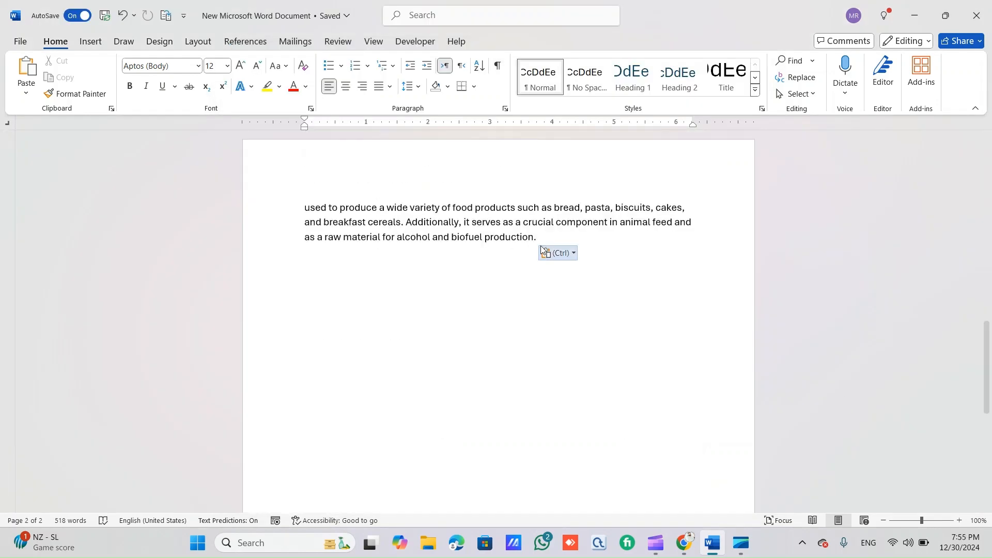
left_click_drag(541, 238, 175, 21)
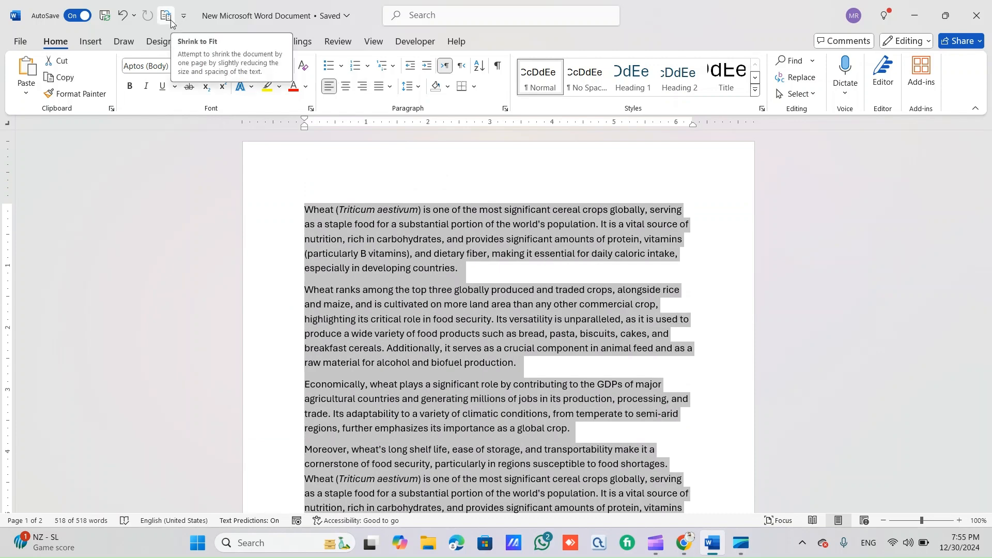
left_click(171, 21)
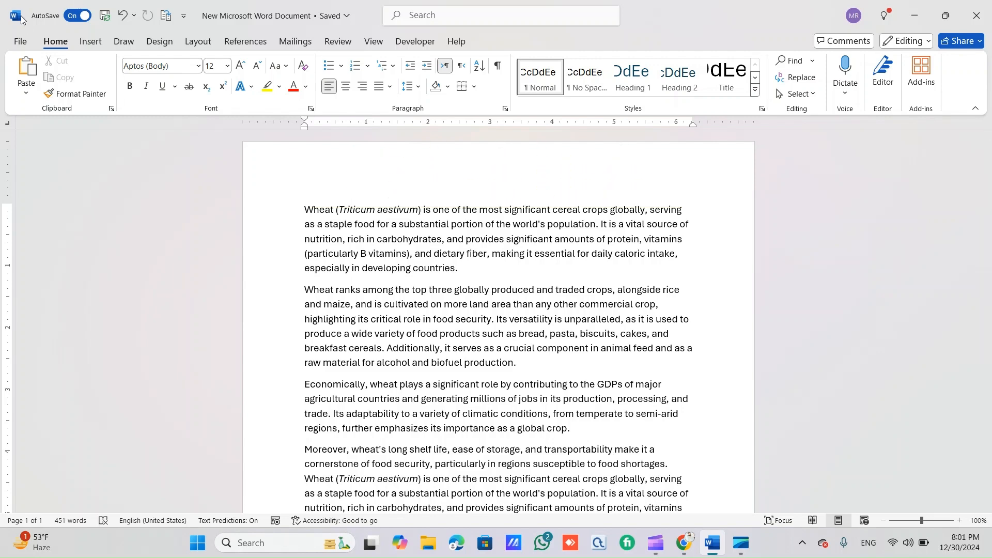
- Change the Office theme to Black in the general program options
left_click(21, 43)
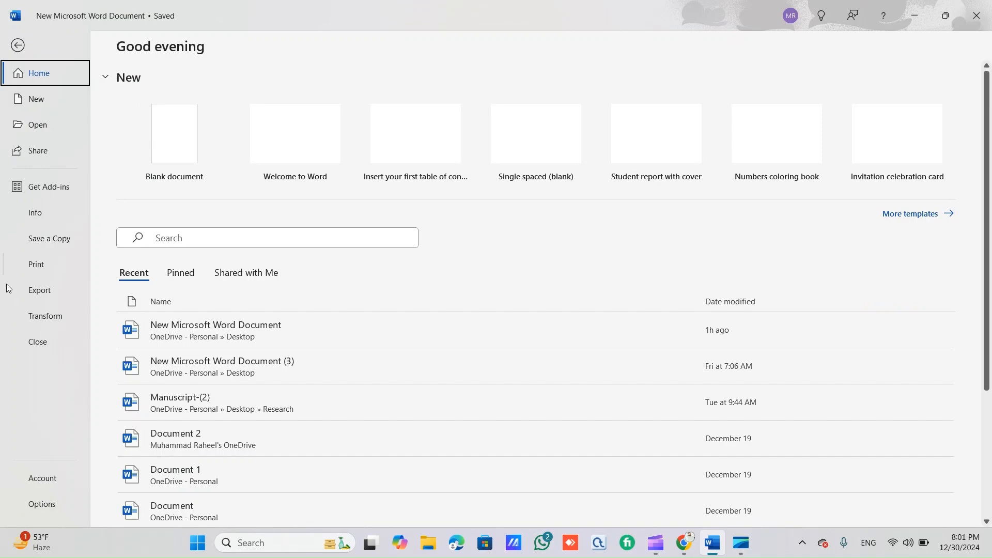
left_click(49, 505)
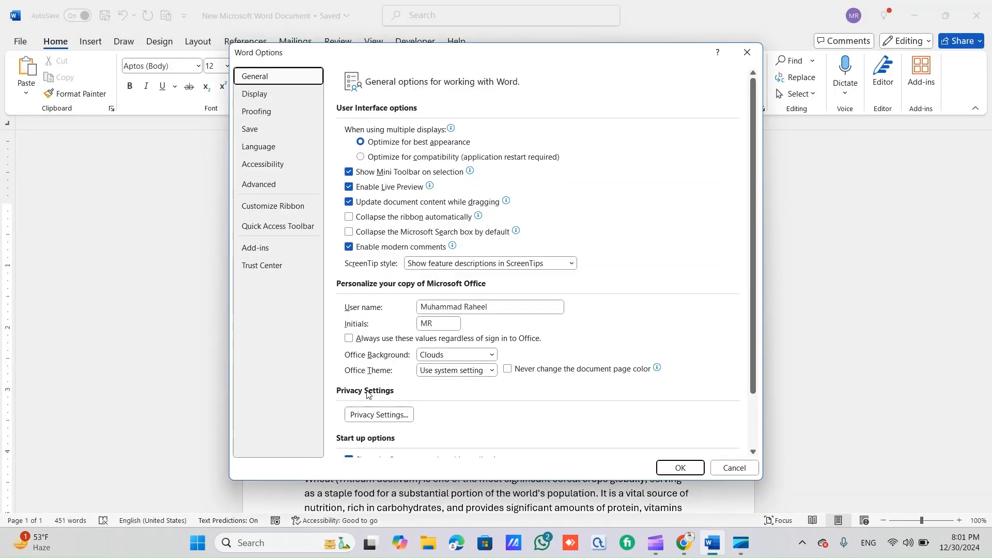
left_click(491, 372)
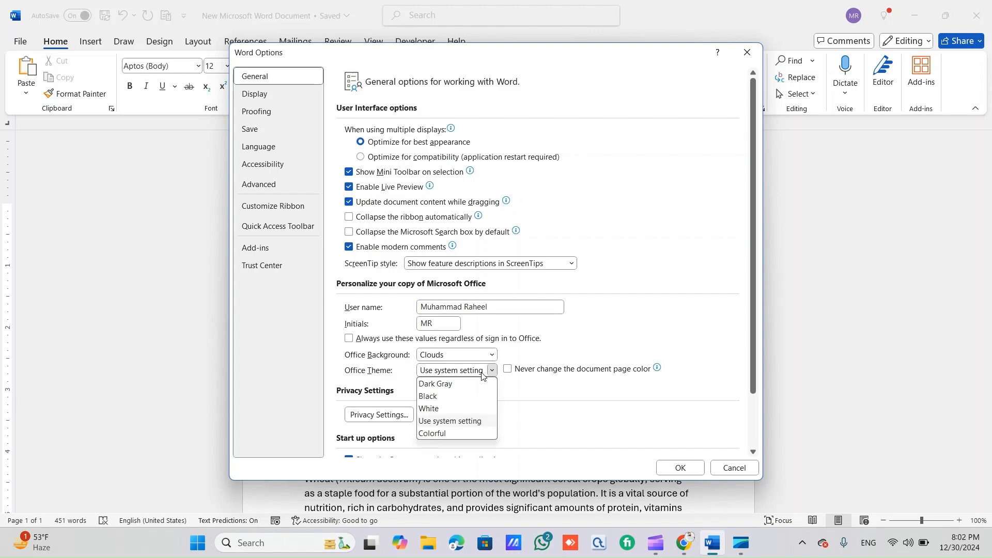
left_click(436, 396)
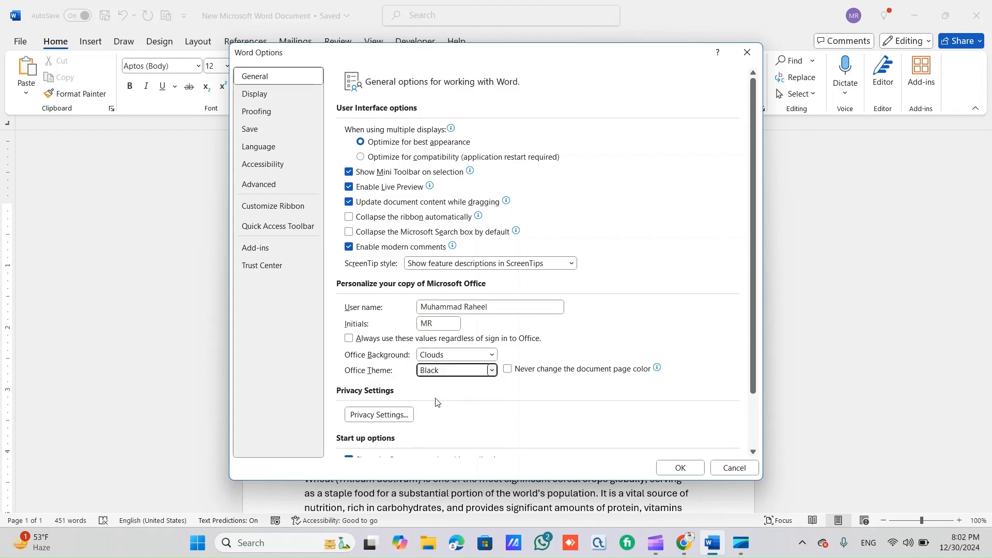
left_click(686, 469)
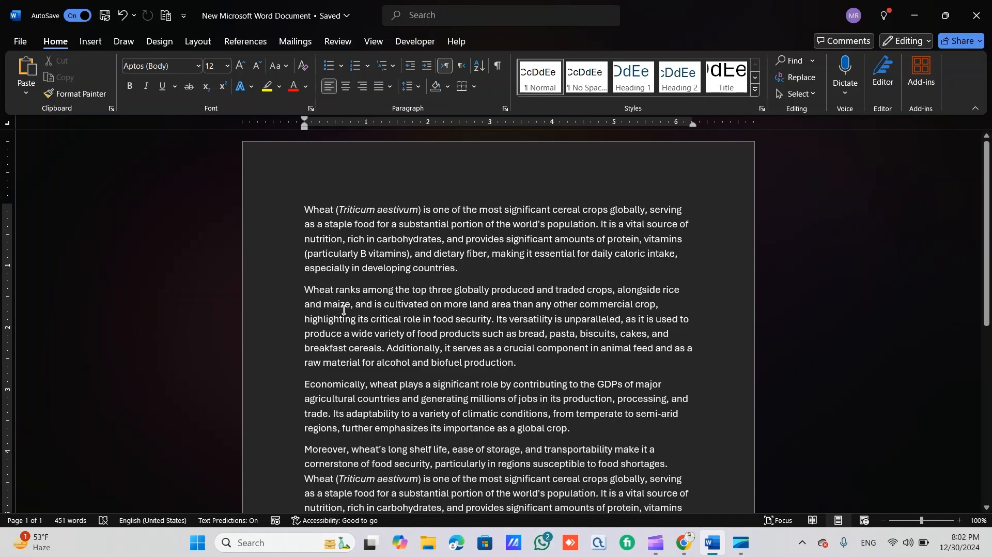
- Change the Office theme to Dark Gray in the general program options
left_click(19, 46)
left_click(42, 504)
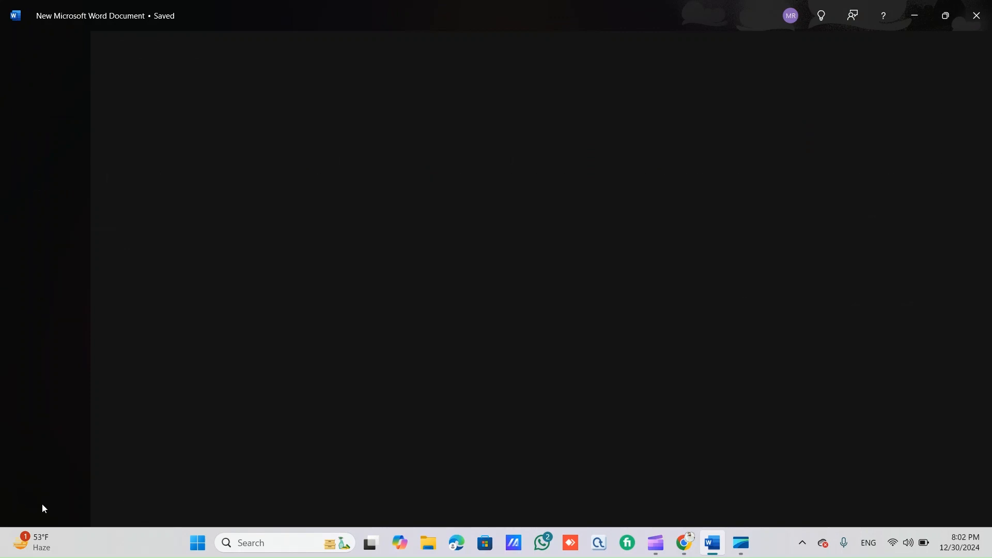
left_click(491, 371)
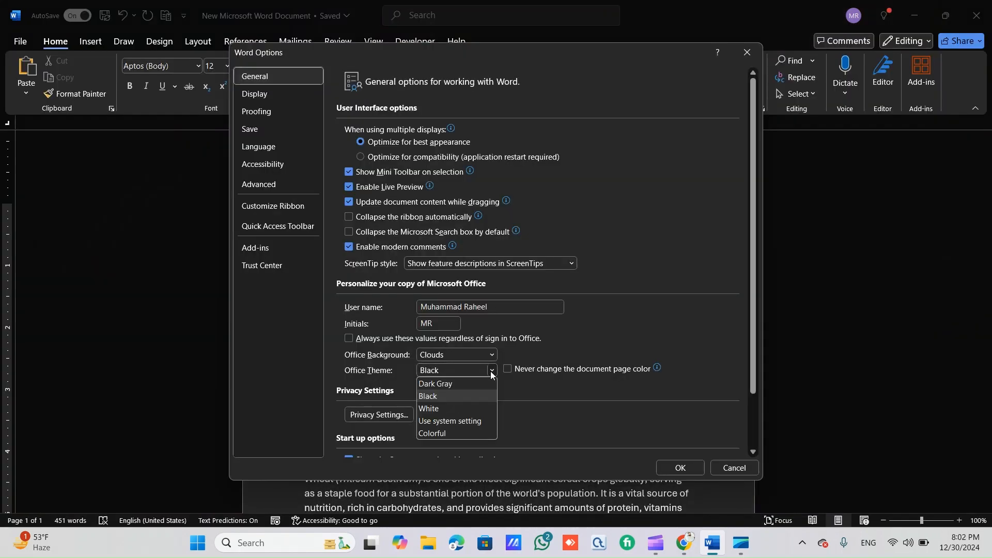
left_click(439, 384)
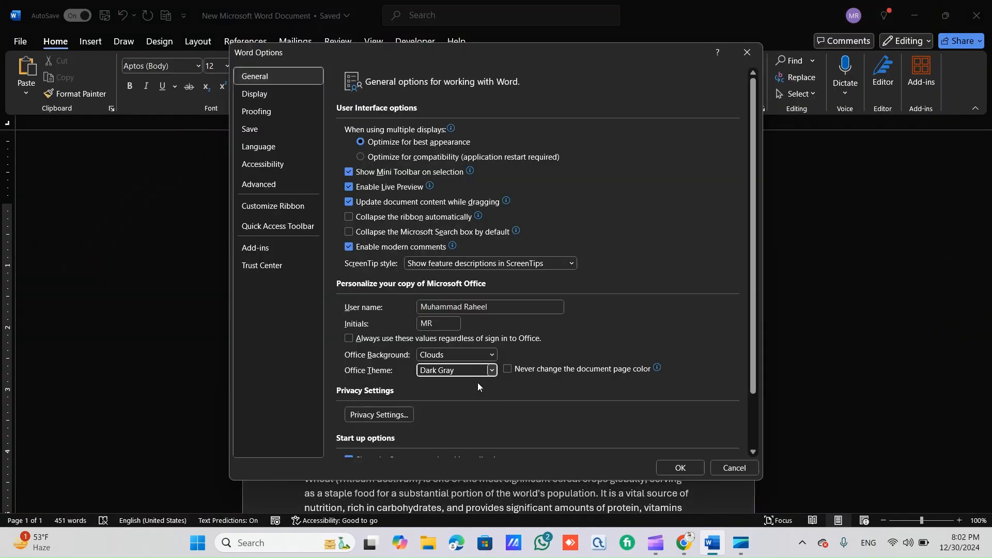
left_click(681, 470)
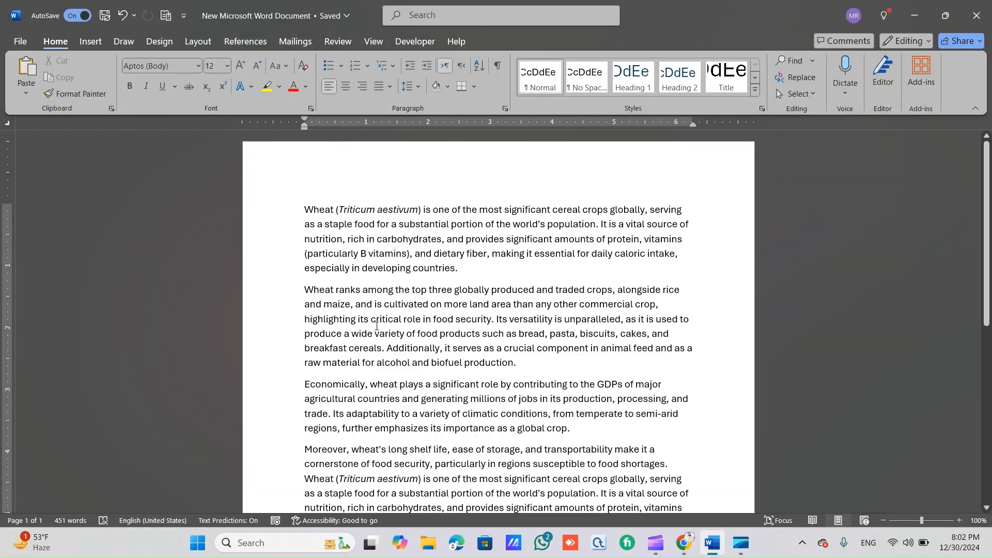
- Search the program's commands for "page color" and open the Page Color palette from the results
left_click(489, 15)
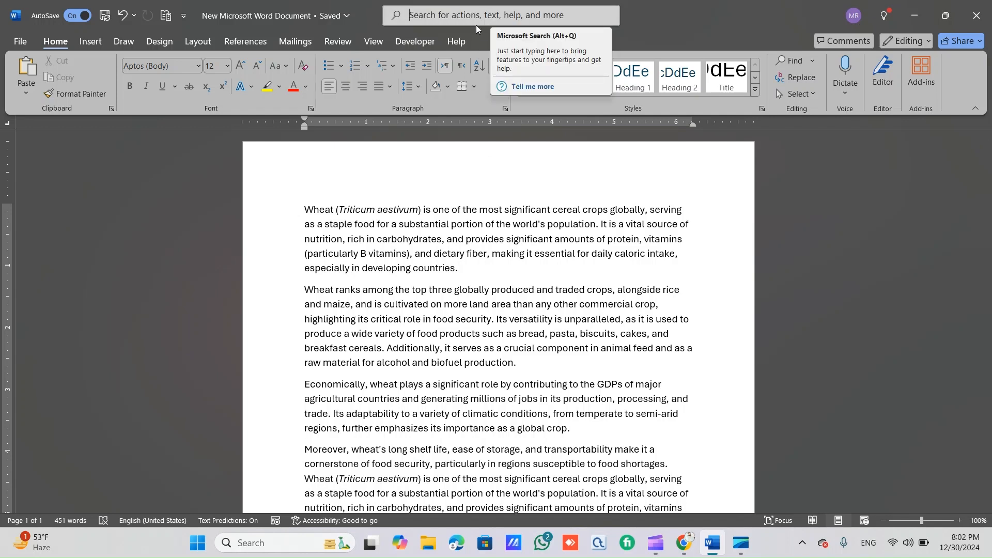
left_click(495, 18)
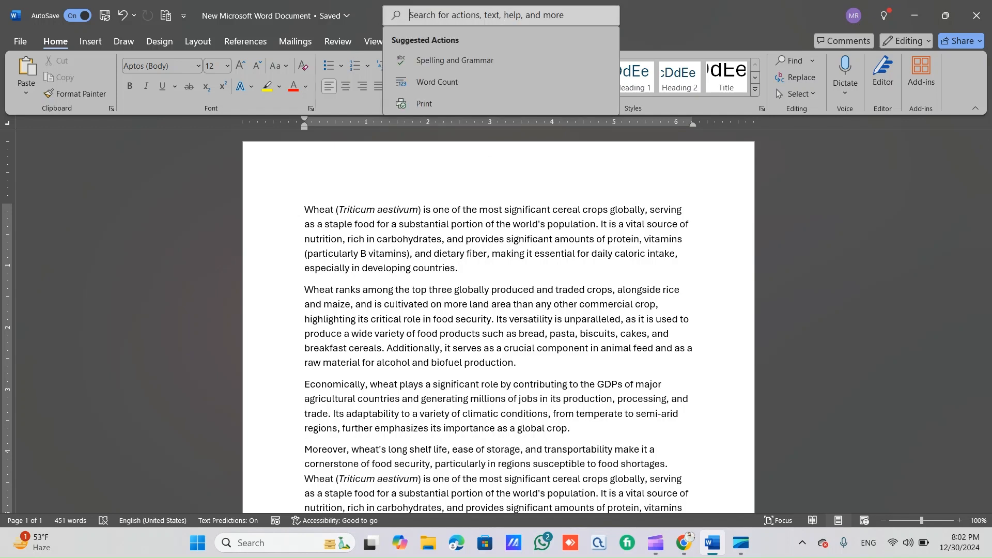
type("page")
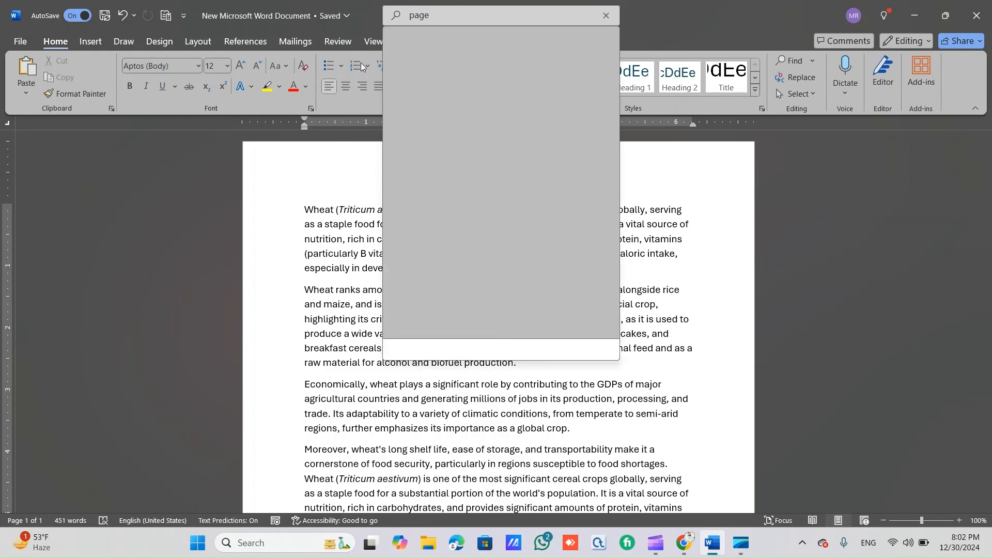
type(" color")
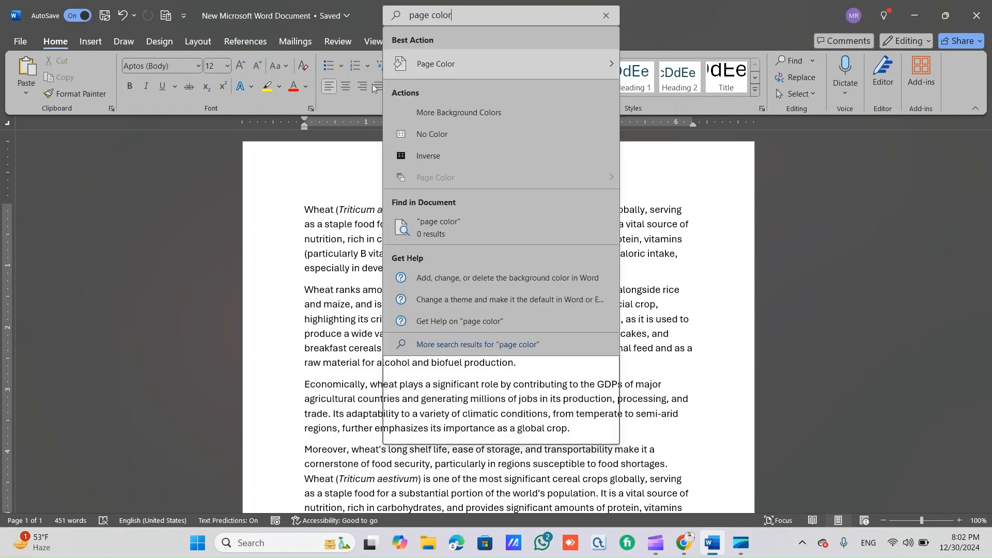
mouse_move(473, 64)
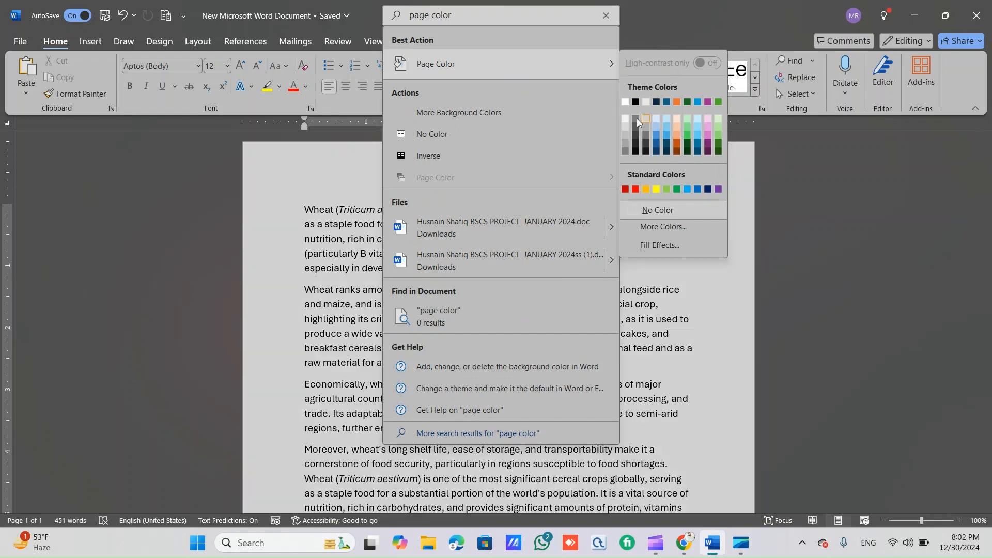